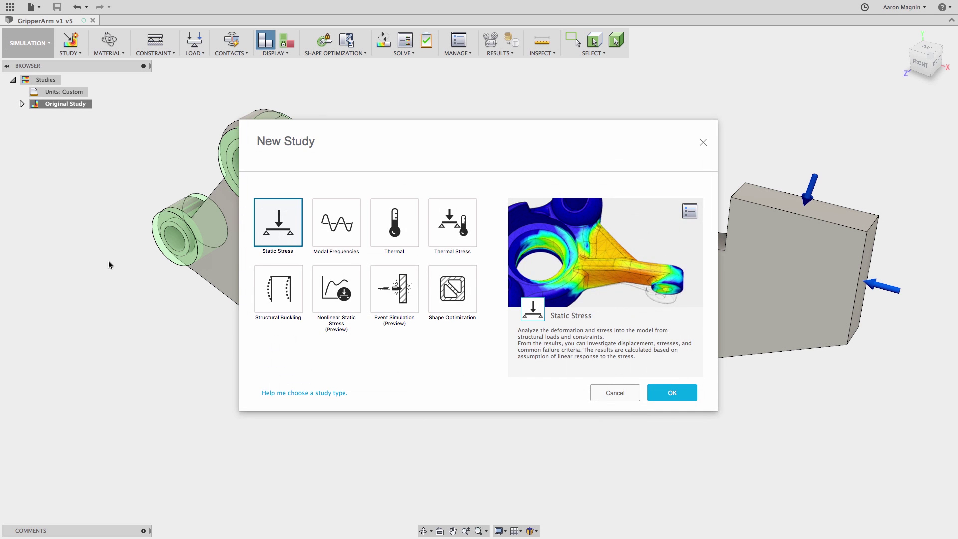
Step: Create a new Shape Optimization study for the gripper arm
{"action": "left_click", "coordinate": [448, 287]}
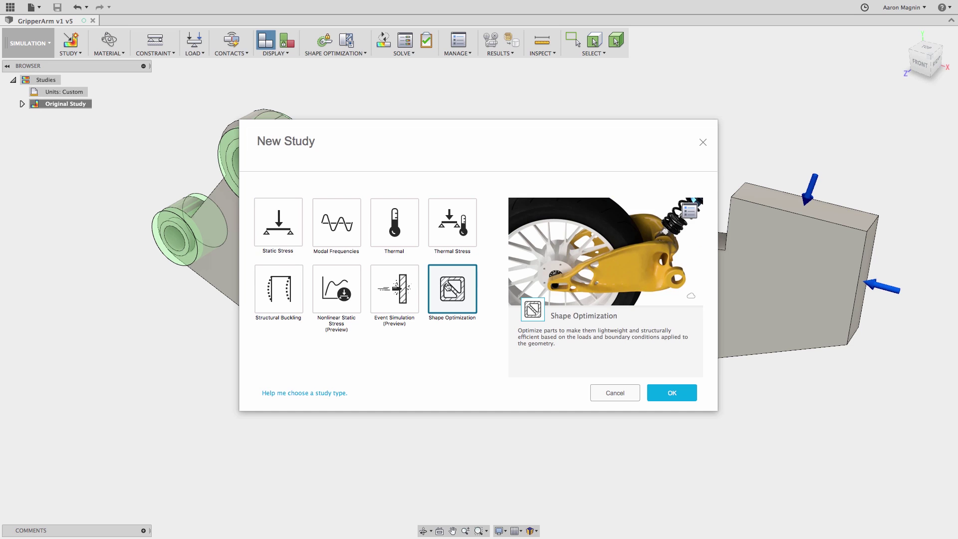
{"action": "left_click", "coordinate": [675, 394]}
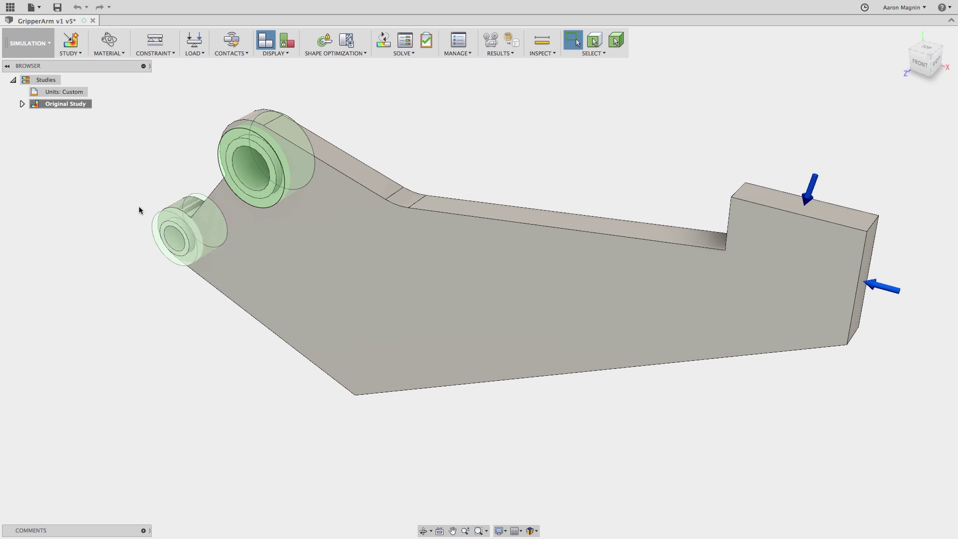
Step: Examine the Original Study's preserved regions, symmetry plane, and its Primary Force and Compressive loads
{"action": "left_click", "coordinate": [23, 104]}
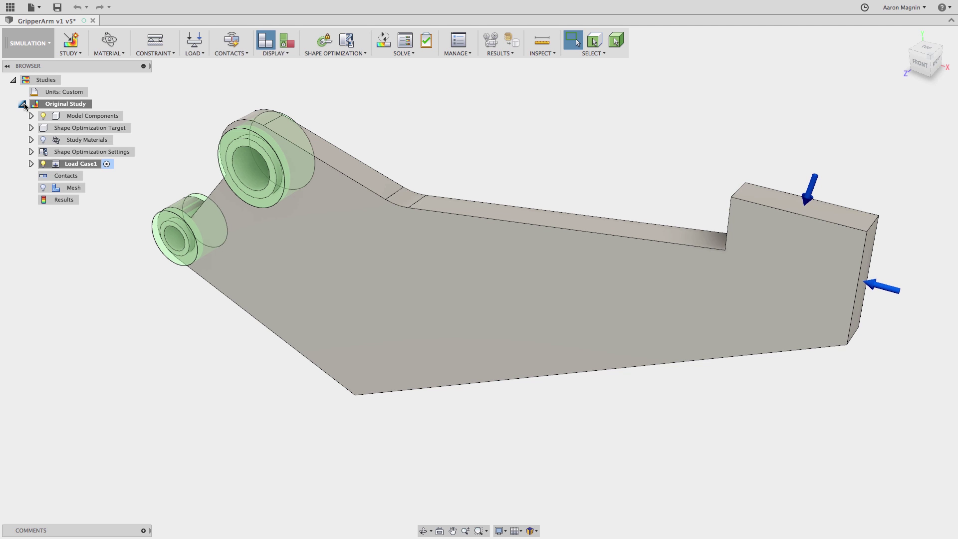
{"action": "left_click", "coordinate": [31, 152]}
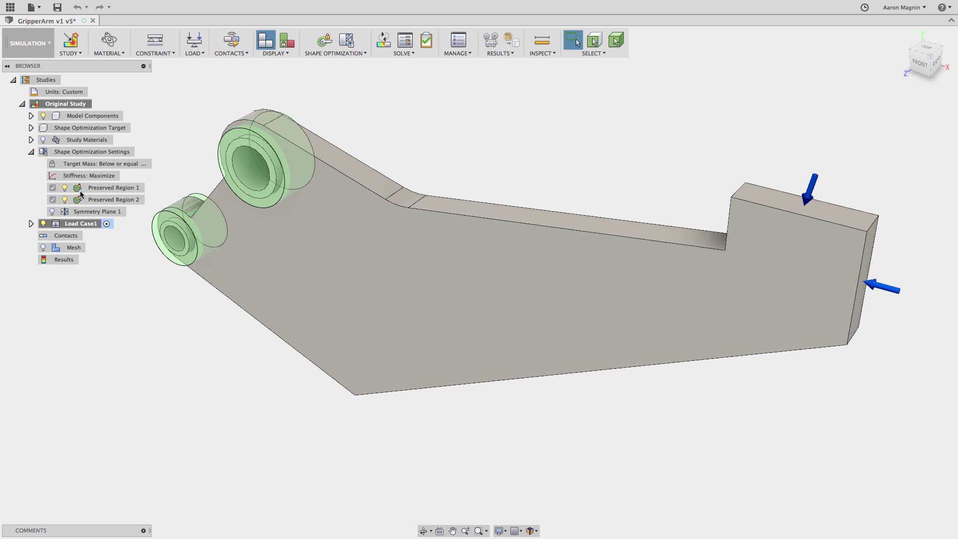
{"action": "left_click", "coordinate": [100, 187]}
{"action": "left_click", "coordinate": [91, 201]}
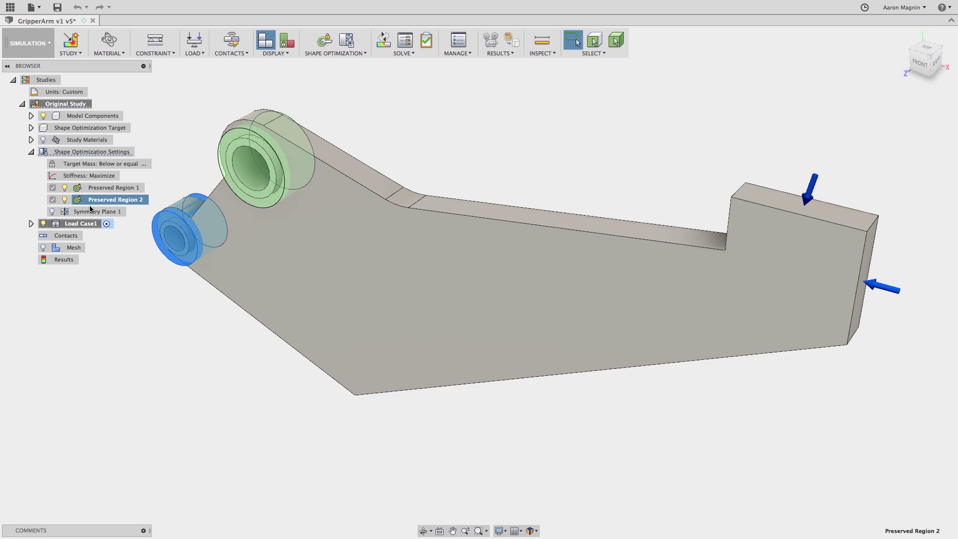
{"action": "left_click", "coordinate": [91, 213]}
{"action": "left_click", "coordinate": [31, 224]}
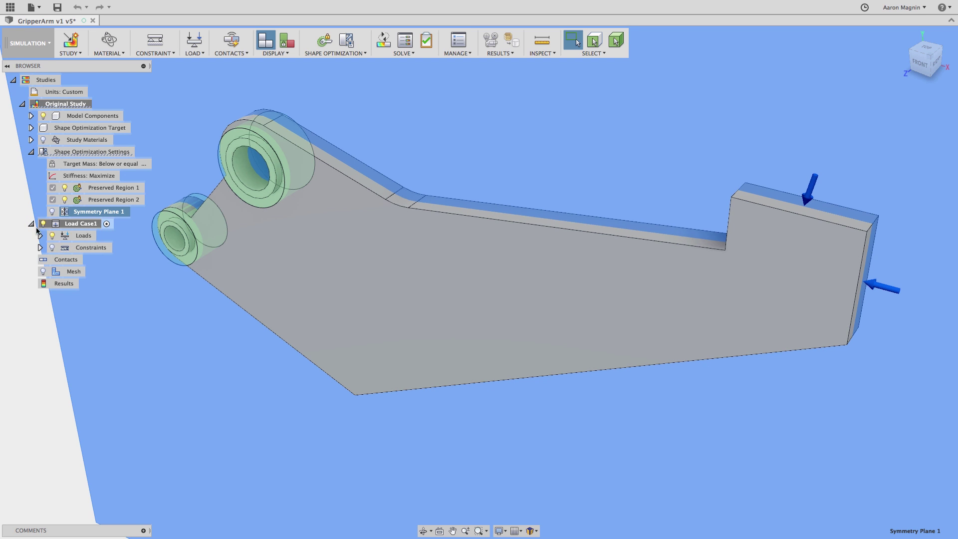
{"action": "left_click", "coordinate": [40, 236]}
{"action": "left_click", "coordinate": [107, 261]}
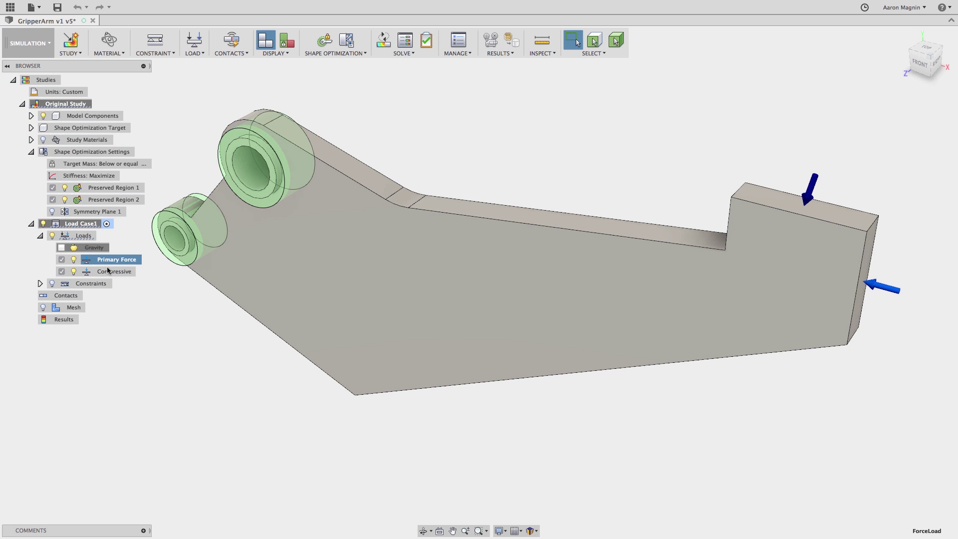
{"action": "left_click", "coordinate": [109, 273]}
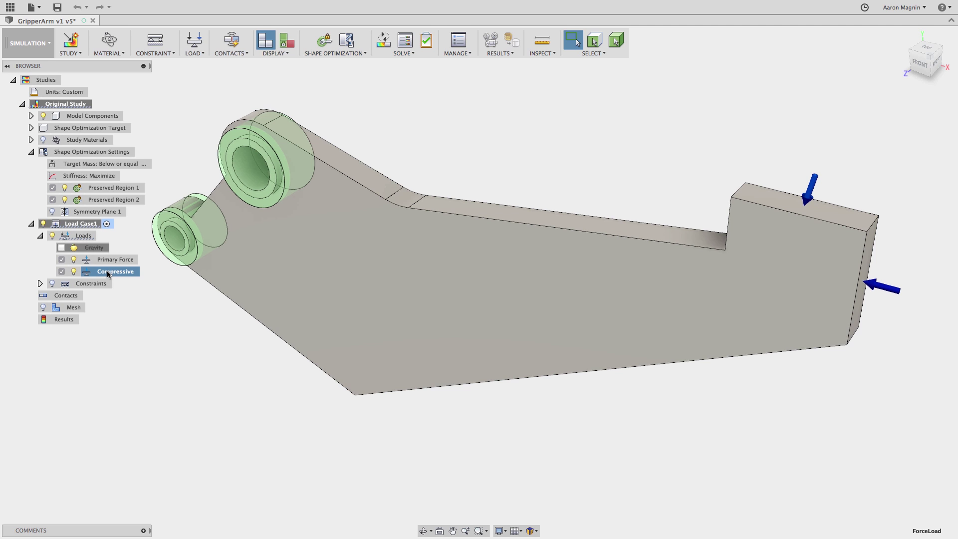
Step: Clone the Original Study and rename the copy "Better Mesh?"
{"action": "right_click", "coordinate": [68, 104]}
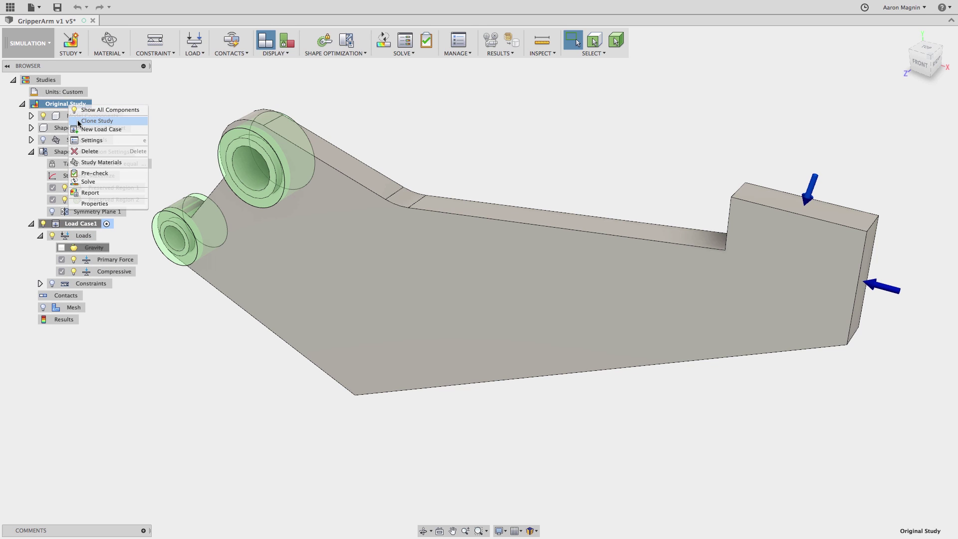
{"action": "left_click", "coordinate": [78, 121]}
{"action": "double_click", "coordinate": [77, 115]}
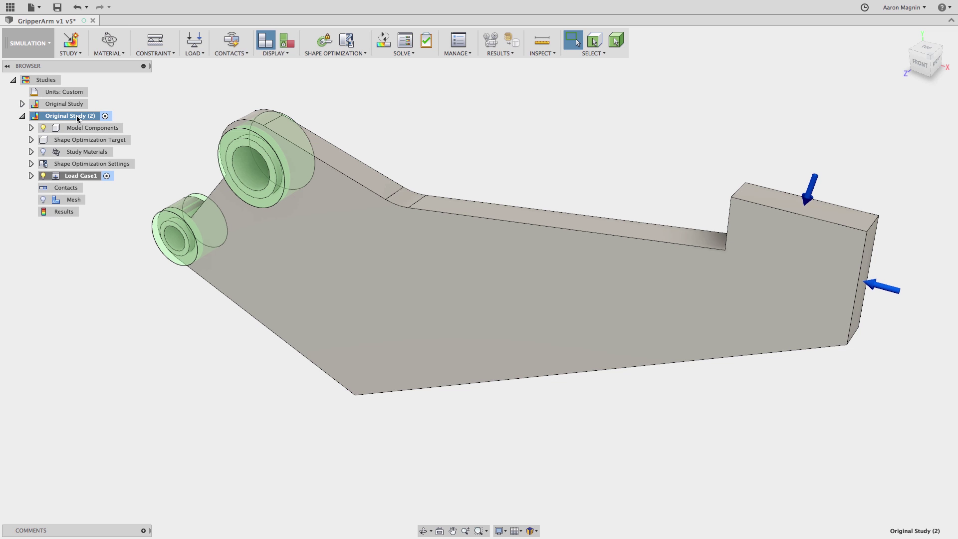
{"action": "type", "text": "Better Mesh?"}
{"action": "key", "text": "Return"}
Step: Set the mesh element order to Parabolic in the advanced mesh settings of the Better Mesh? study
{"action": "double_click", "coordinate": [70, 200]}
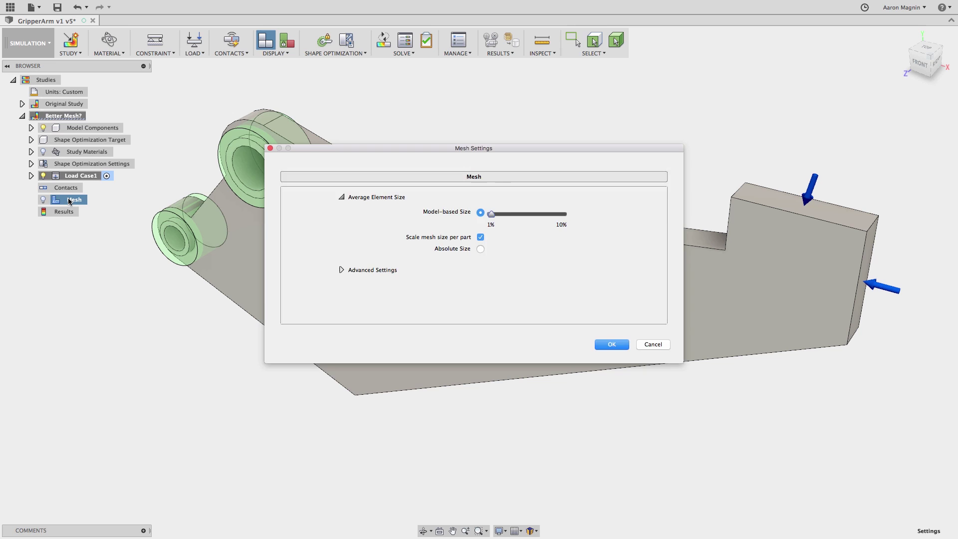
{"action": "left_click", "coordinate": [342, 270]}
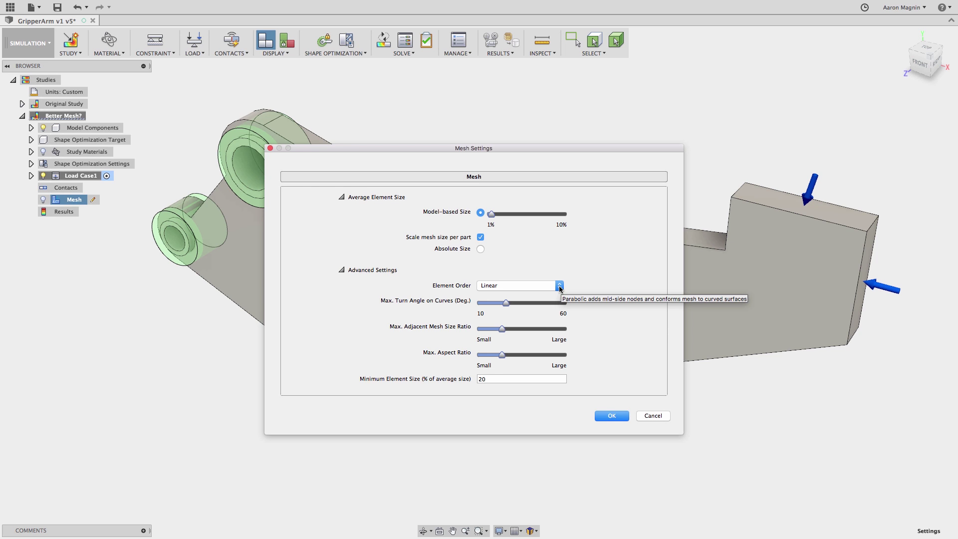
{"action": "left_click", "coordinate": [559, 287]}
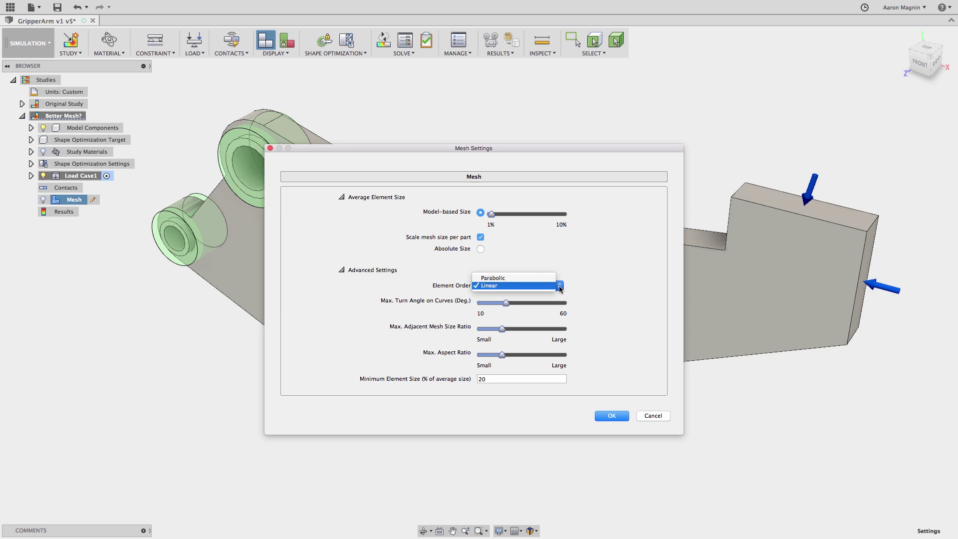
{"action": "left_click", "coordinate": [537, 278]}
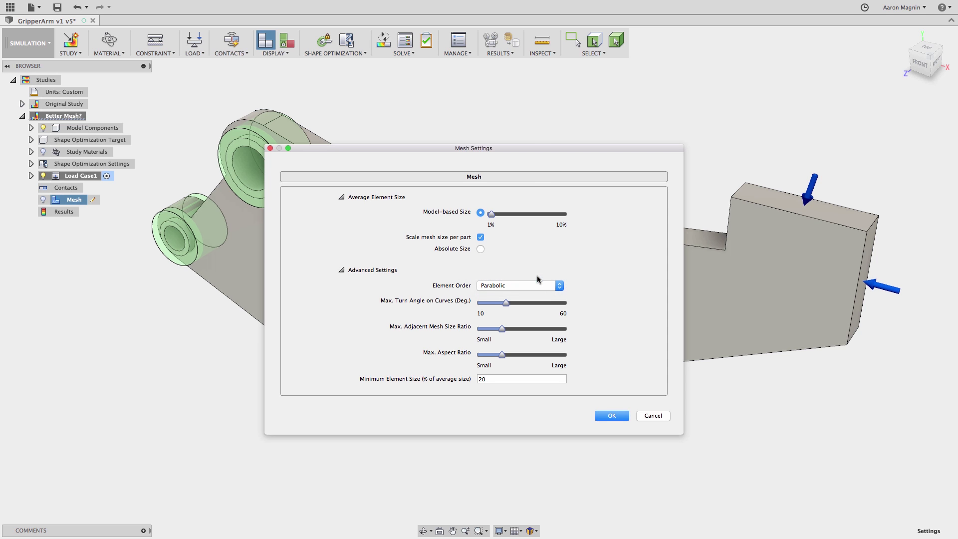
{"action": "left_click", "coordinate": [609, 418]}
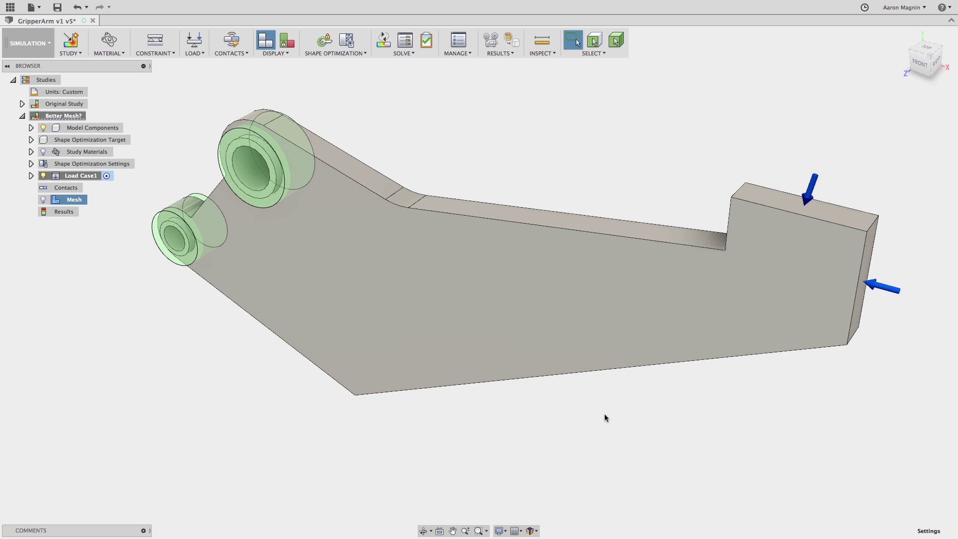
Step: Clone the Better Mesh? study and rename the copy "10x Load"
{"action": "right_click", "coordinate": [62, 116]}
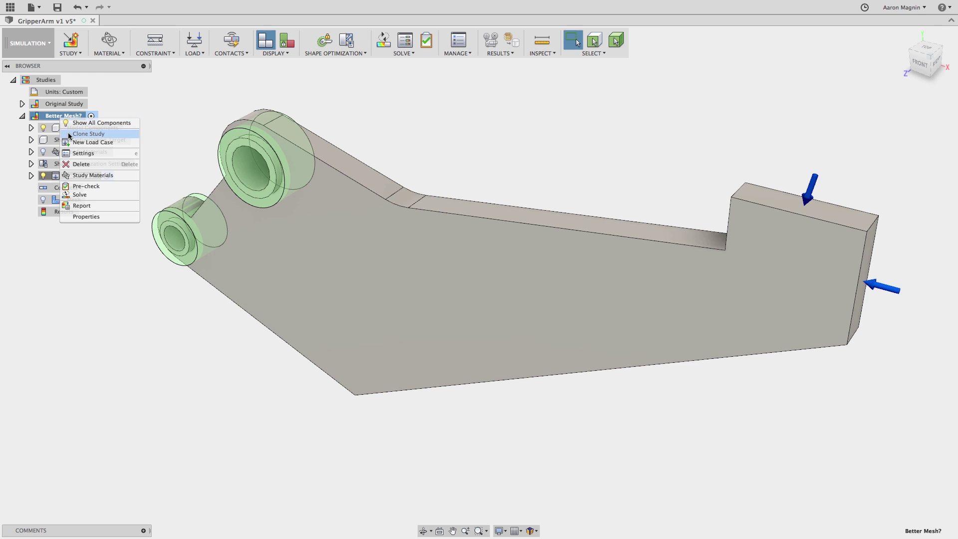
{"action": "left_click", "coordinate": [69, 133]}
{"action": "double_click", "coordinate": [65, 128]}
{"action": "type", "text": "10x Load"}
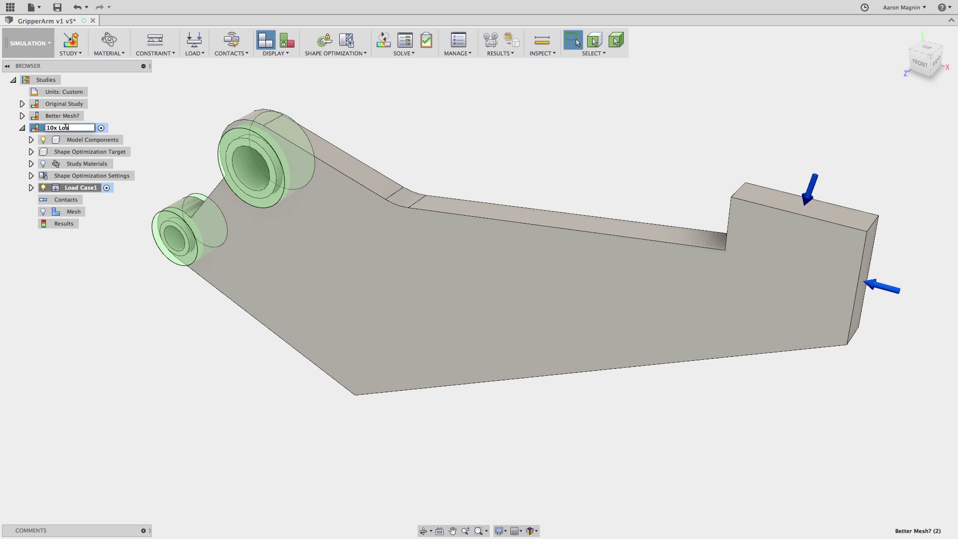
{"action": "key", "text": "Return"}
Step: In the 10x Load study, raise the Primary Force tenfold and set the Compressive load's magnitude to 500 lbforce
{"action": "left_click", "coordinate": [31, 187]}
{"action": "left_click", "coordinate": [40, 200]}
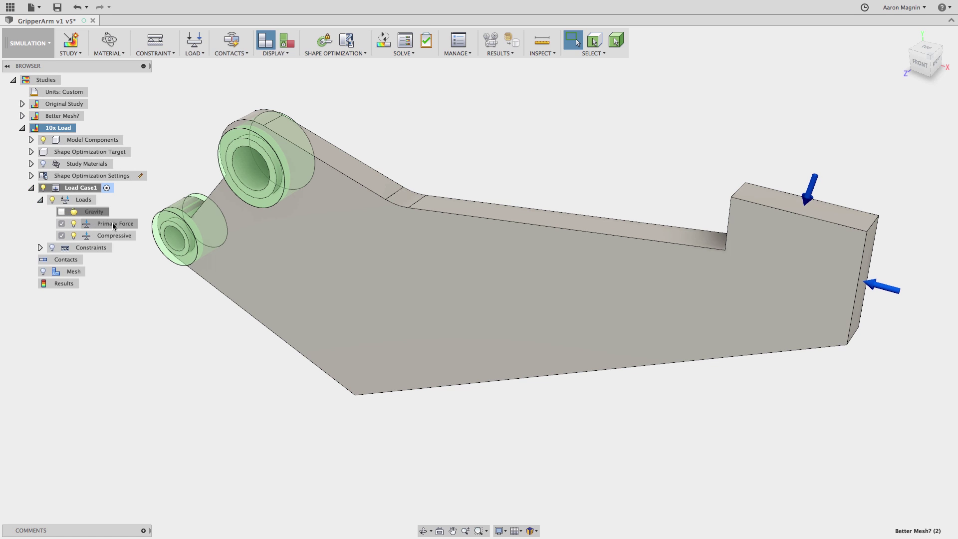
{"action": "double_click", "coordinate": [114, 225]}
{"action": "double_click", "coordinate": [128, 237]}
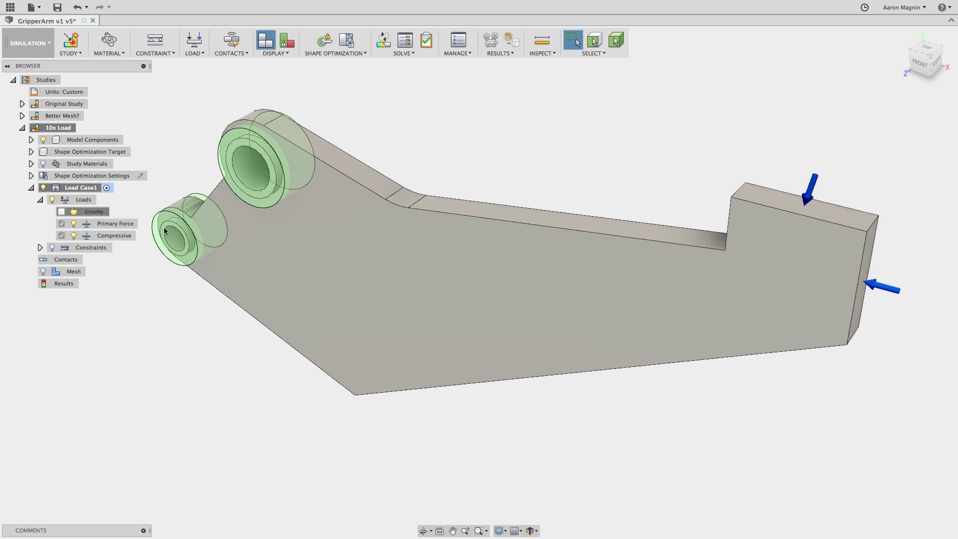
{"action": "type", "text": "500.00 lbforce"}
{"action": "key", "text": "Return"}
Step: Clone the 10x Load study and rename the copy "Relative Load"
{"action": "right_click", "coordinate": [75, 128]}
{"action": "left_click", "coordinate": [78, 142]}
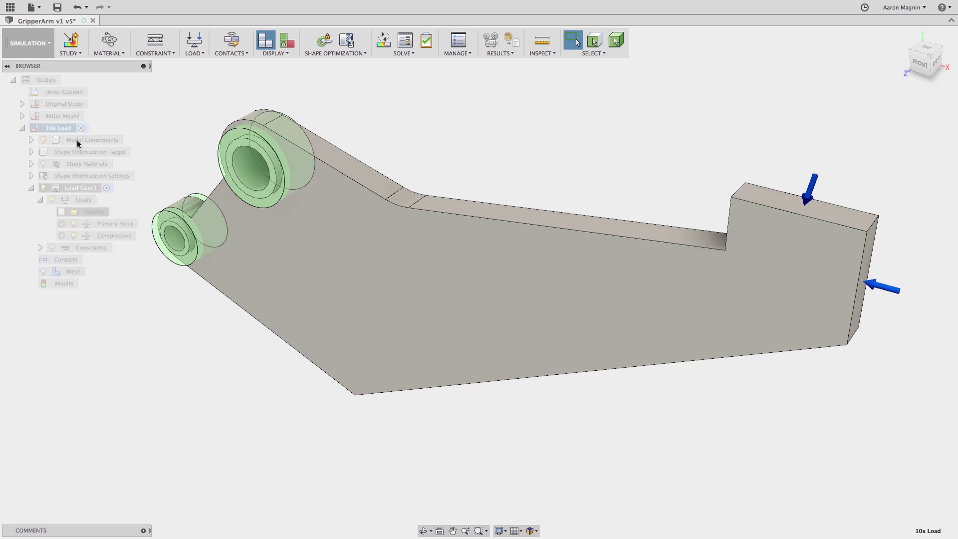
{"action": "double_click", "coordinate": [76, 142]}
{"action": "type", "text": "Relative Load"}
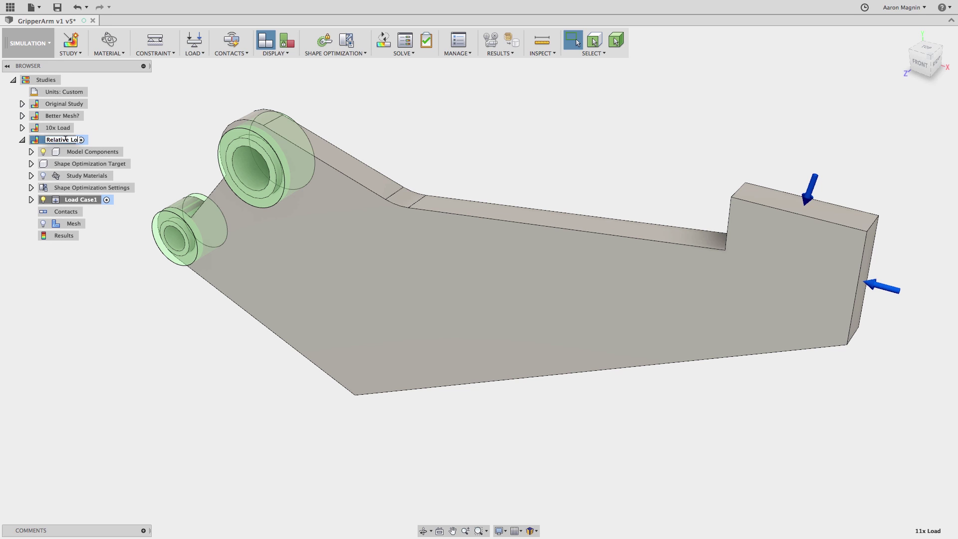
{"action": "key", "text": "Return"}
Step: Change the Compressive load's magnitude in the Relative Load study so its ratio to the Primary Force differs
{"action": "left_click", "coordinate": [31, 199]}
{"action": "left_click", "coordinate": [40, 212]}
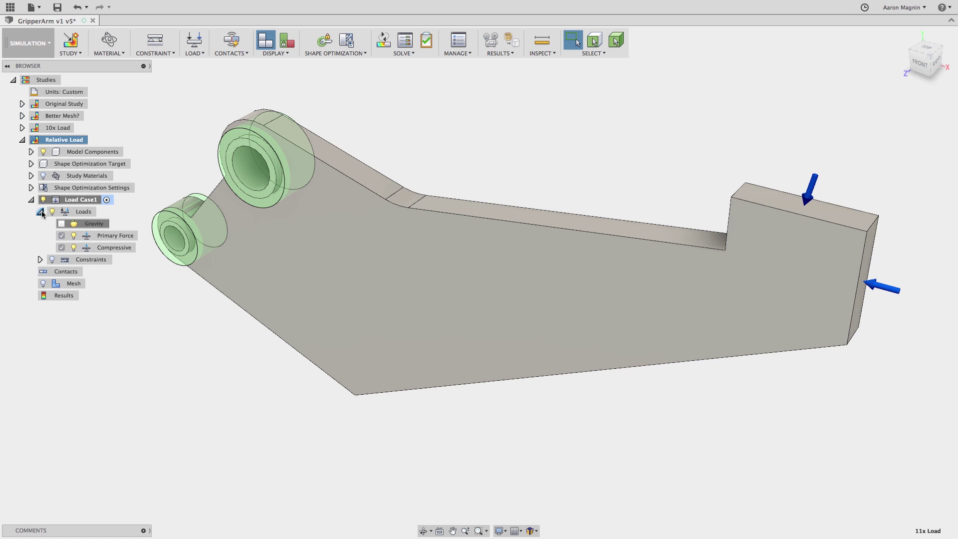
{"action": "double_click", "coordinate": [116, 248]}
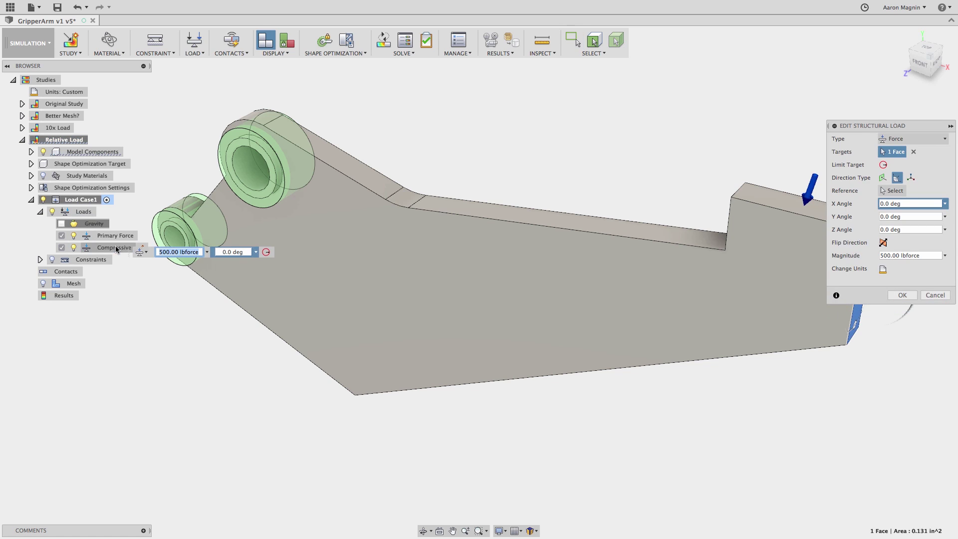
{"action": "key", "text": "Return"}
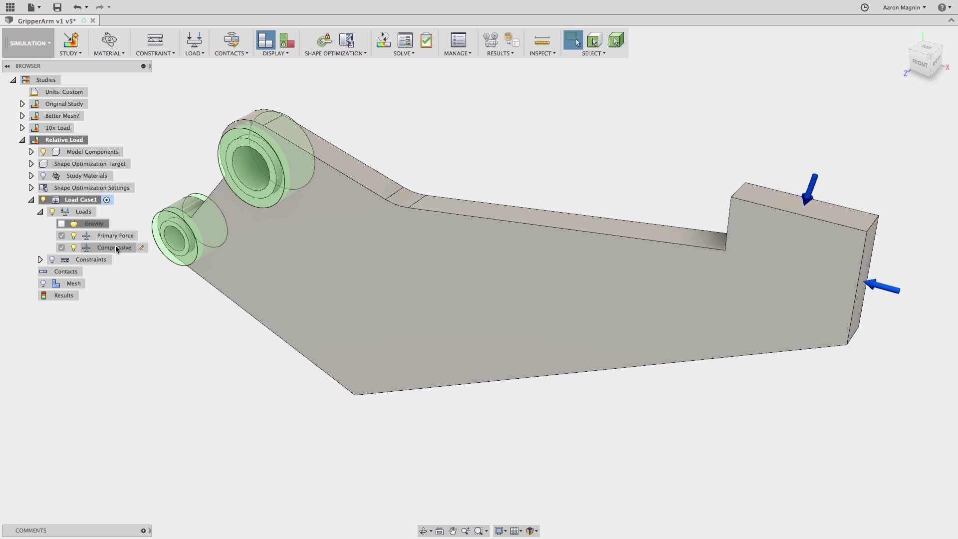
Step: Solve all four shape optimization studies on the cloud
{"action": "left_click", "coordinate": [22, 140]}
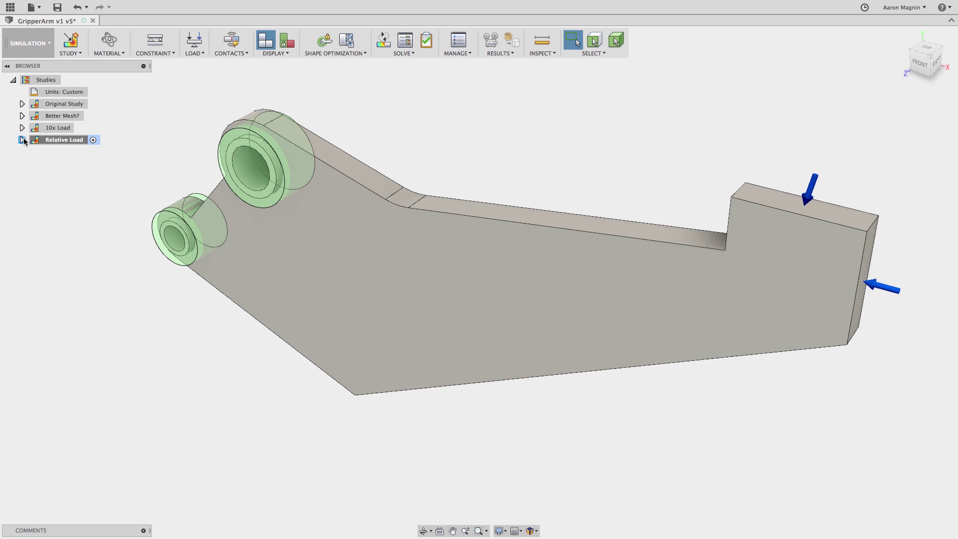
{"action": "left_click", "coordinate": [384, 40]}
{"action": "left_click", "coordinate": [314, 205]}
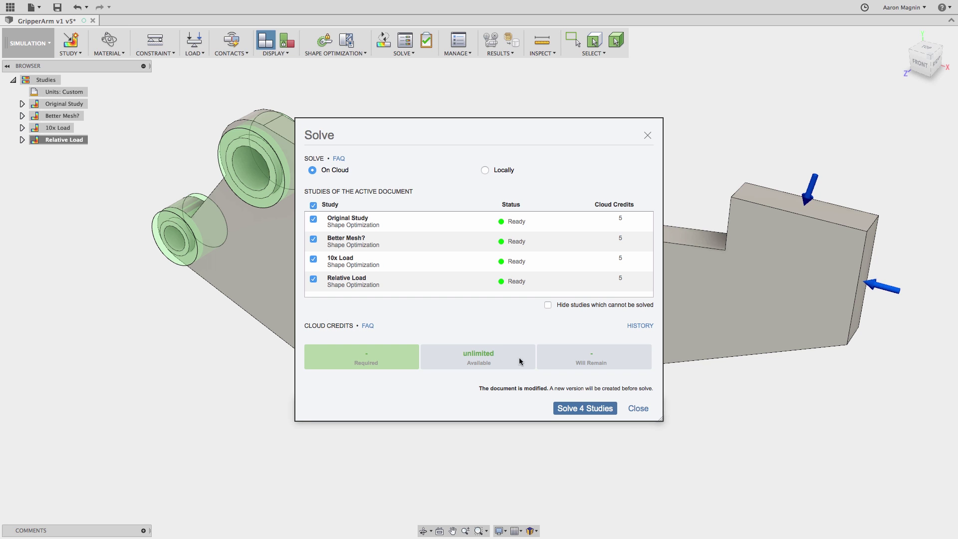
{"action": "left_click", "coordinate": [600, 409]}
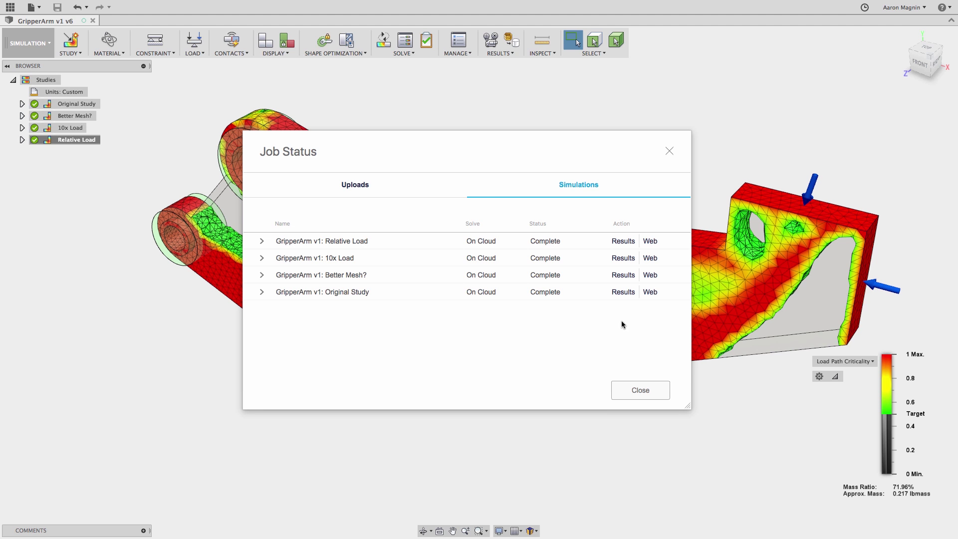
Step: Compare the load path criticality results of the Original Study, Better Mesh?, 10x Load and Relative Load studies
{"action": "left_click", "coordinate": [625, 295]}
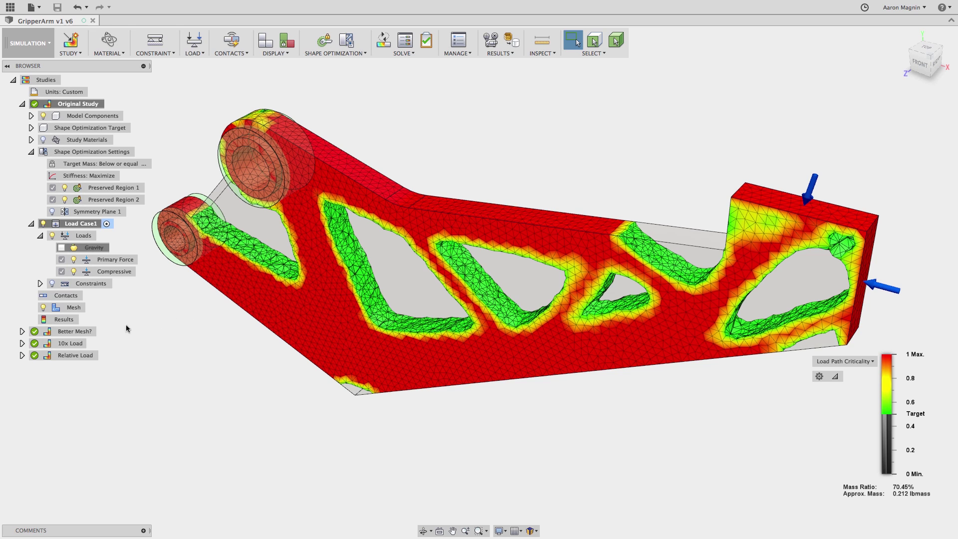
{"action": "left_click", "coordinate": [89, 334]}
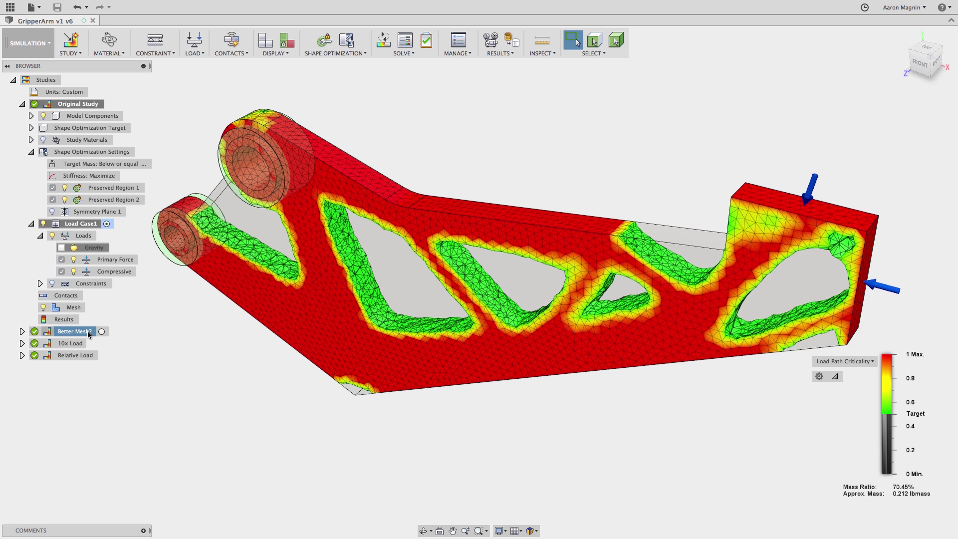
{"action": "double_click", "coordinate": [89, 333]}
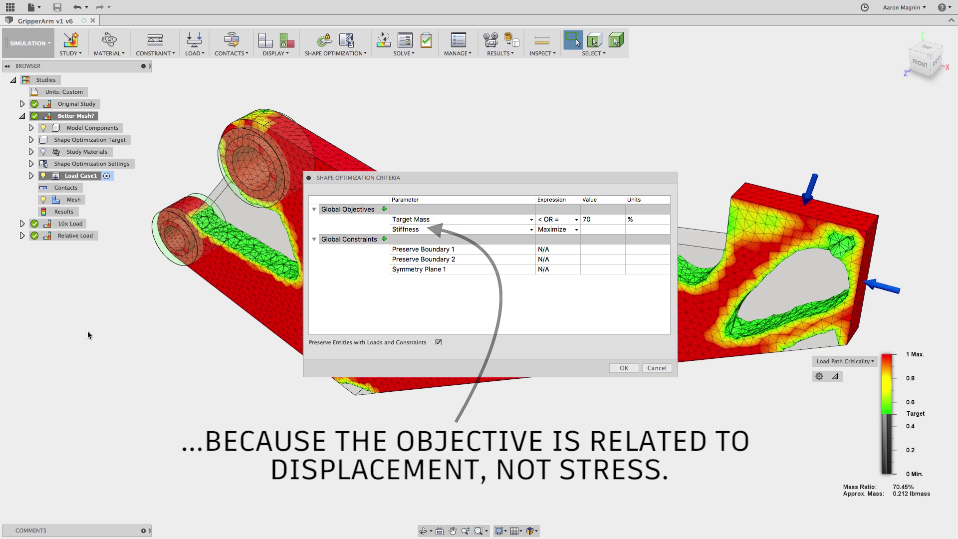
{"action": "left_click", "coordinate": [72, 227]}
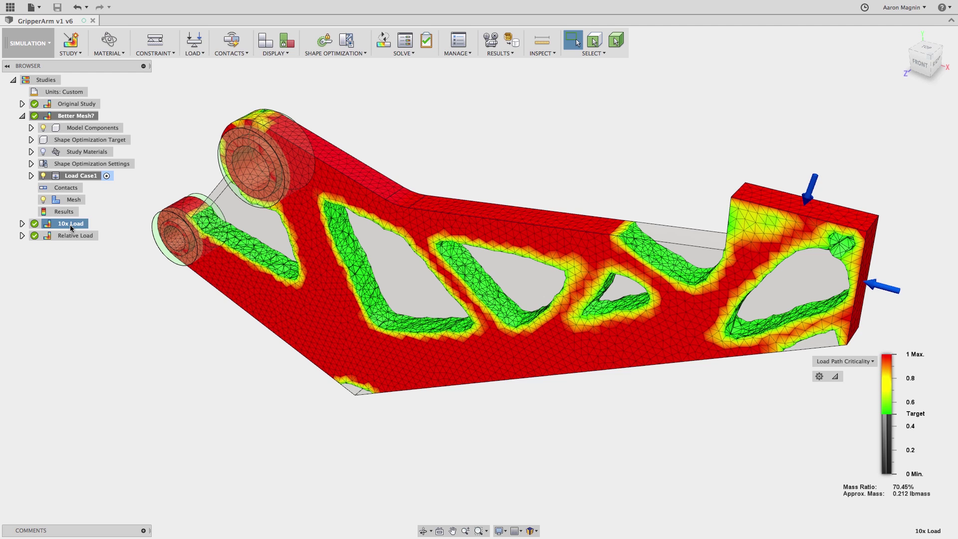
{"action": "double_click", "coordinate": [71, 227]}
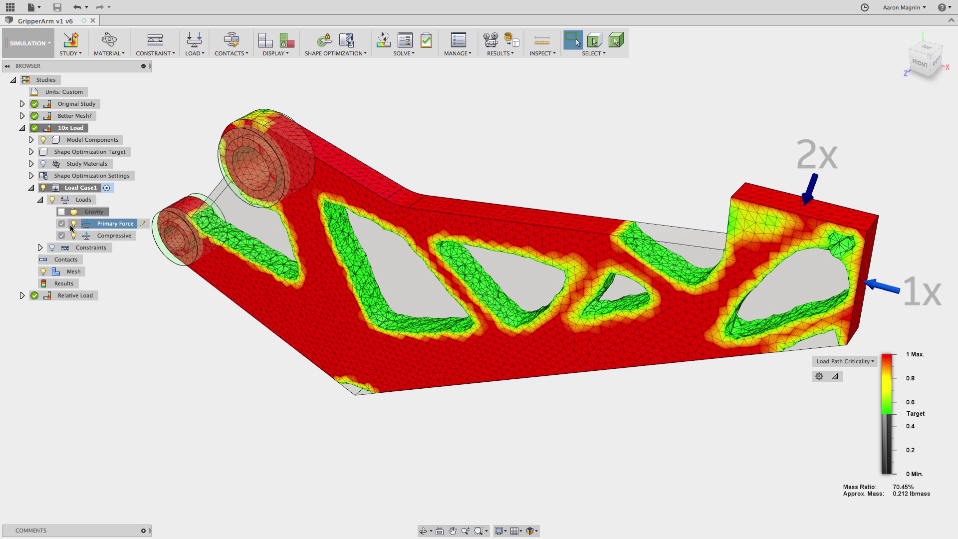
{"action": "left_click", "coordinate": [59, 297]}
{"action": "double_click", "coordinate": [59, 296]}
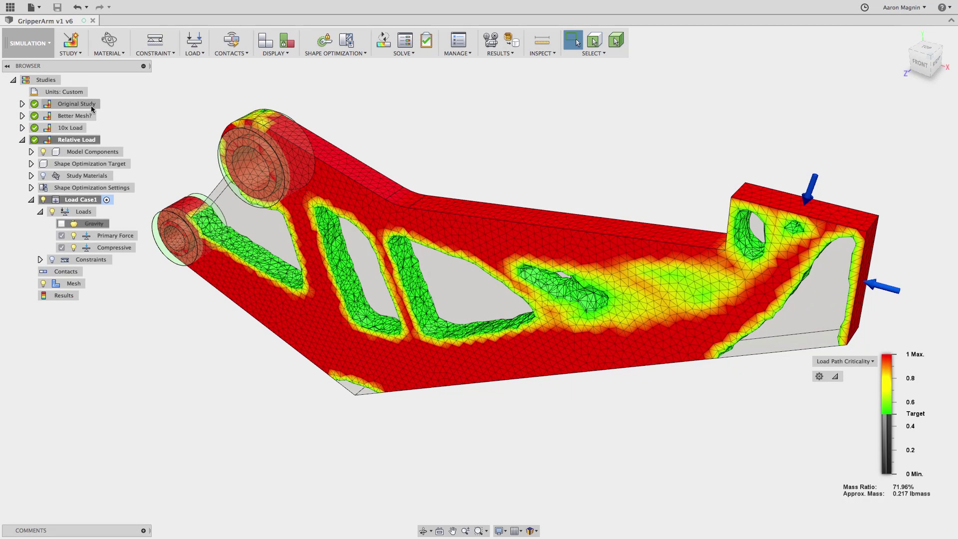
Step: Activate the Original Study and promote its optimized mesh to the Model workspace
{"action": "double_click", "coordinate": [91, 107]}
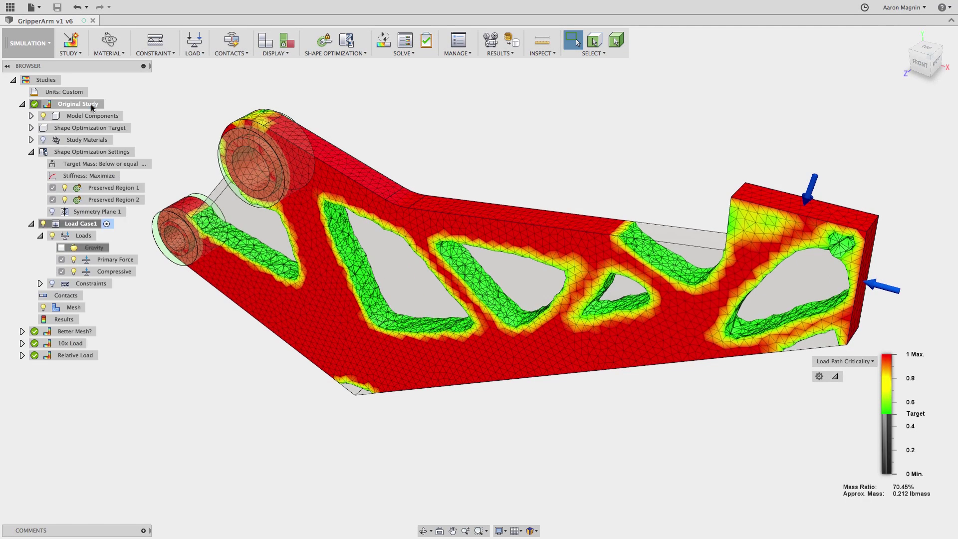
{"action": "left_click", "coordinate": [511, 40]}
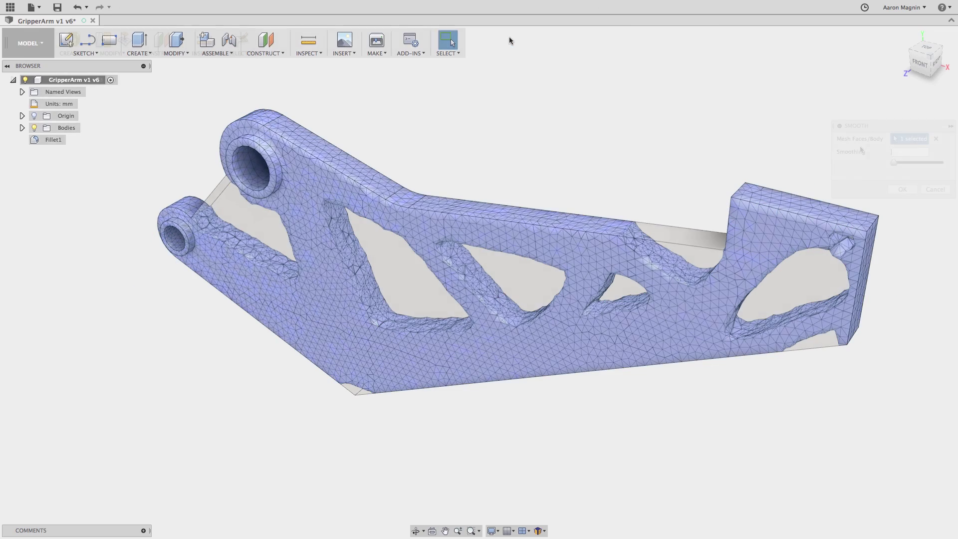
Step: Smooth the optimized mesh body
{"action": "left_click", "coordinate": [901, 186]}
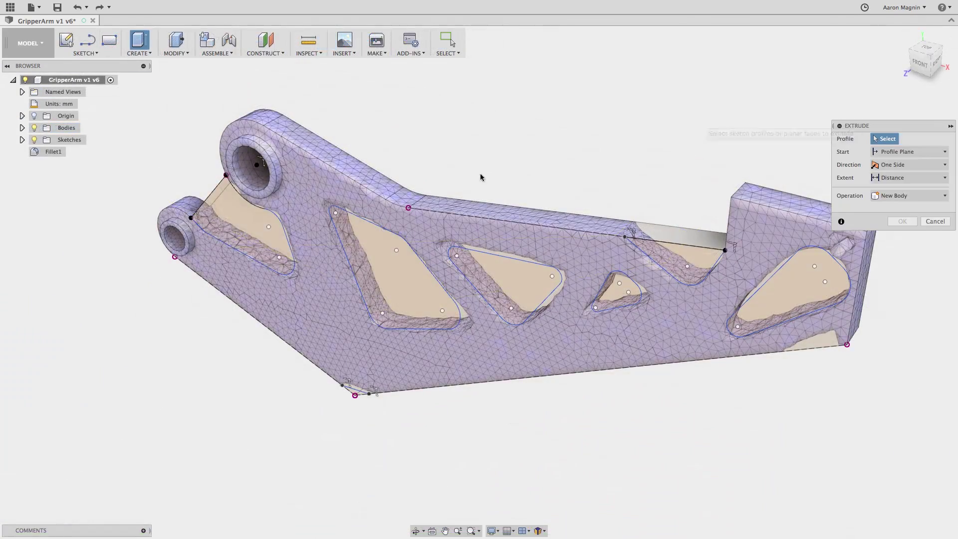
Step: Cut the six sketched pocket profiles through the gripper arm body with Extrude and hide MeshBody1
{"action": "left_click", "coordinate": [250, 234]}
{"action": "left_click", "coordinate": [387, 276]}
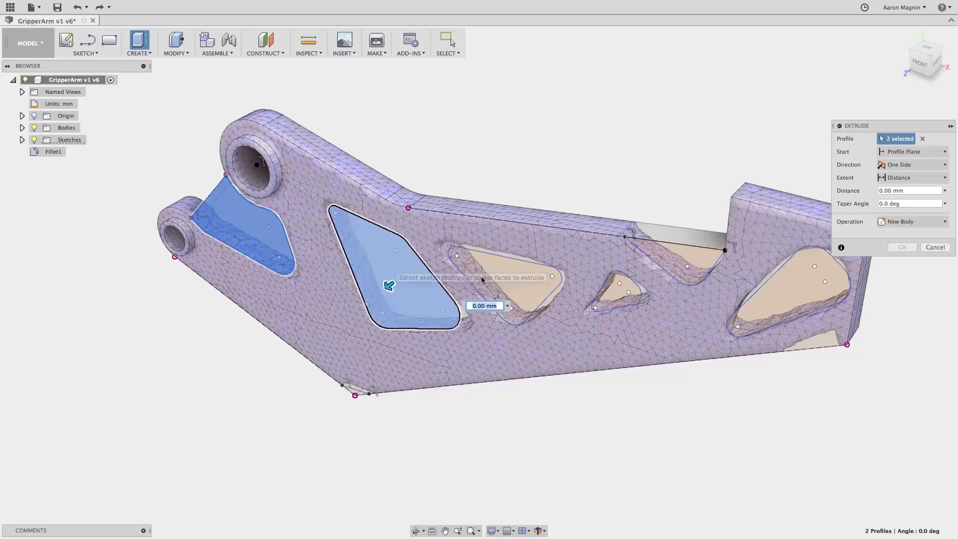
{"action": "left_click", "coordinate": [496, 291]}
{"action": "left_click", "coordinate": [619, 292]}
{"action": "left_click", "coordinate": [684, 254]}
{"action": "left_click", "coordinate": [789, 294]}
{"action": "left_click_drag", "start_coordinate": [791, 290], "coordinate": [804, 266]}
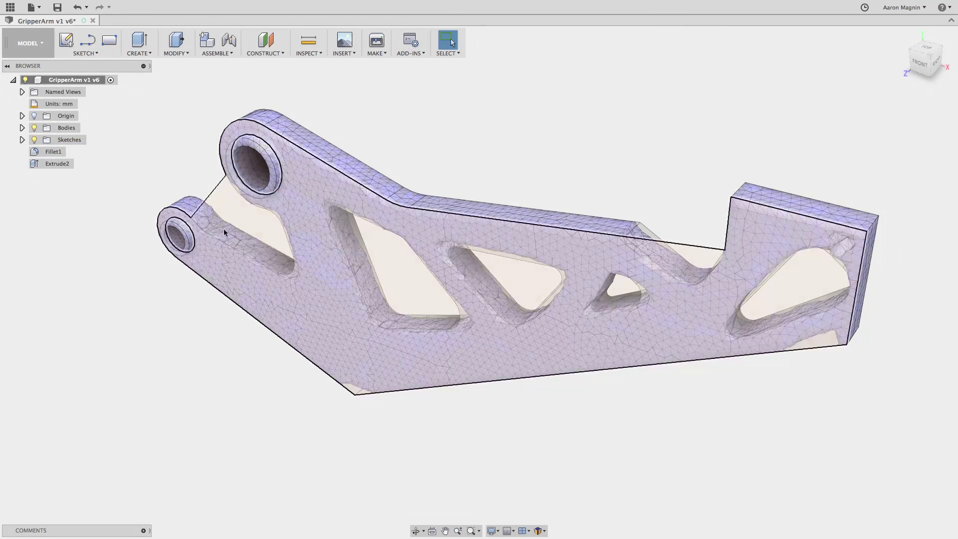
{"action": "left_click", "coordinate": [42, 152]}
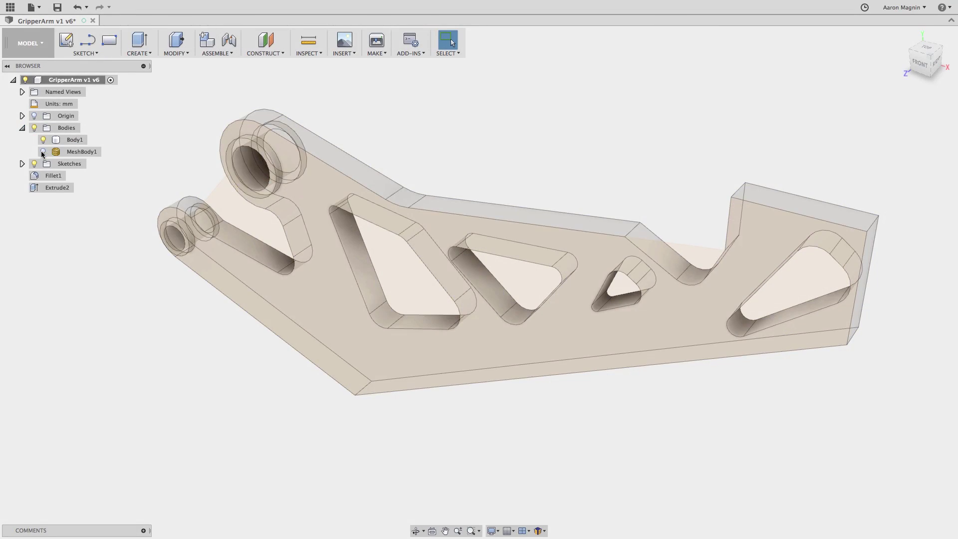
Step: Switch to the Simulation workspace and clone the Original Study
{"action": "left_click", "coordinate": [43, 49]}
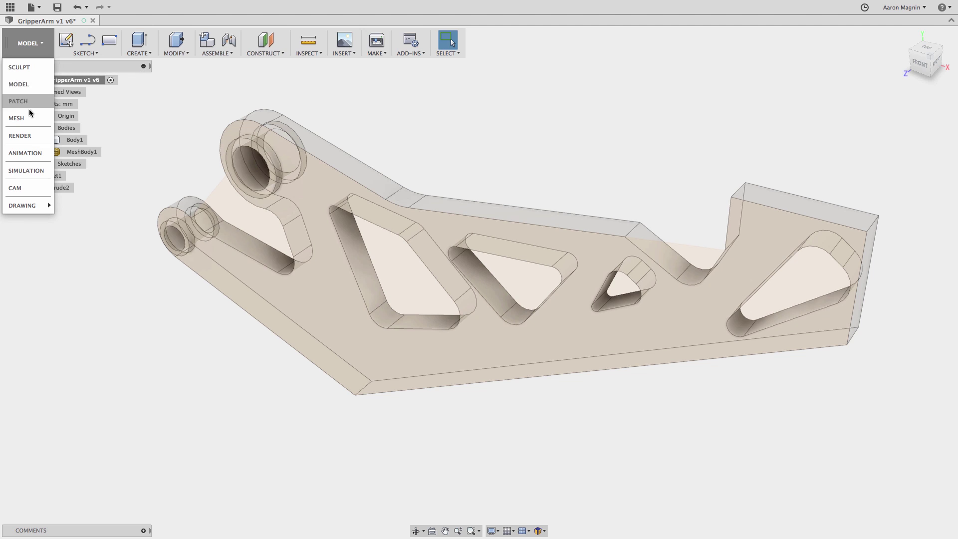
{"action": "left_click", "coordinate": [22, 169]}
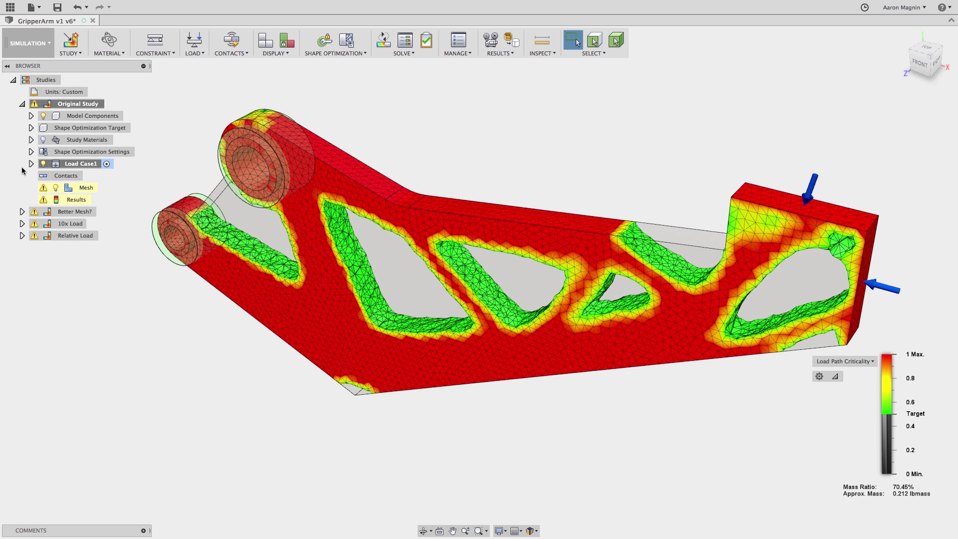
{"action": "right_click", "coordinate": [76, 103]}
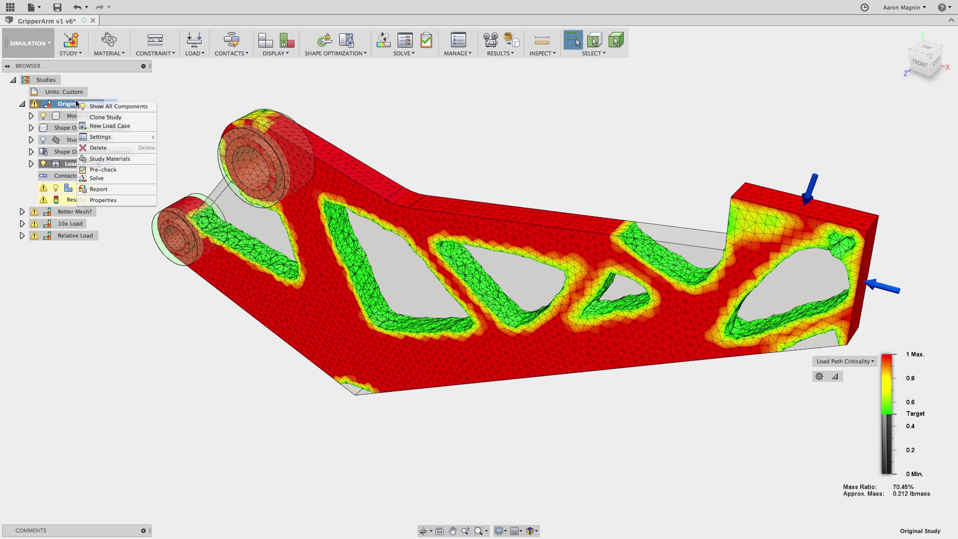
{"action": "left_click", "coordinate": [92, 117]}
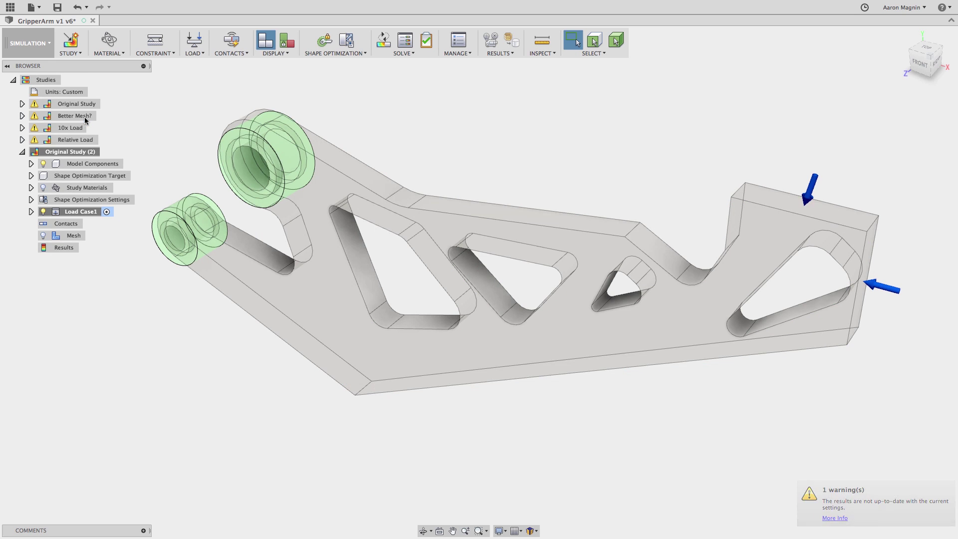
Step: Change the cloned study's type from Shape Optimization to Static Stress, accepting removal of the optimization settings, and solve it
{"action": "left_click", "coordinate": [458, 45]}
{"action": "left_click", "coordinate": [475, 73]}
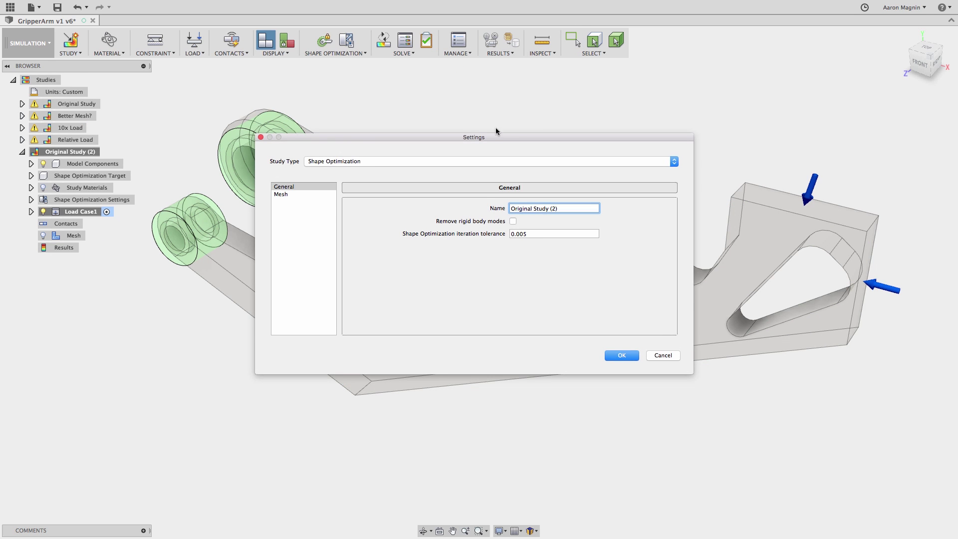
{"action": "left_click", "coordinate": [576, 161]}
{"action": "left_click", "coordinate": [573, 132]}
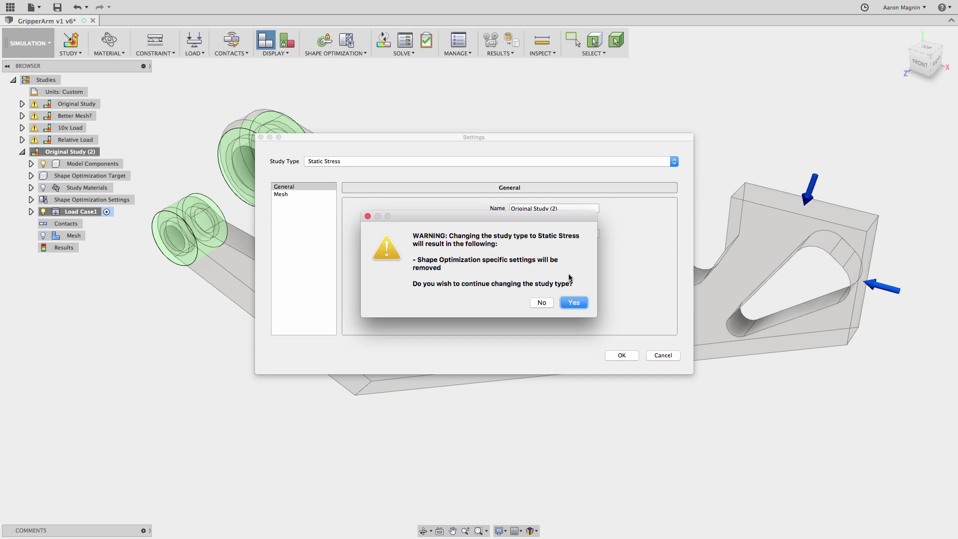
{"action": "left_click", "coordinate": [574, 302]}
{"action": "left_click", "coordinate": [622, 355]}
{"action": "left_click", "coordinate": [311, 40]}
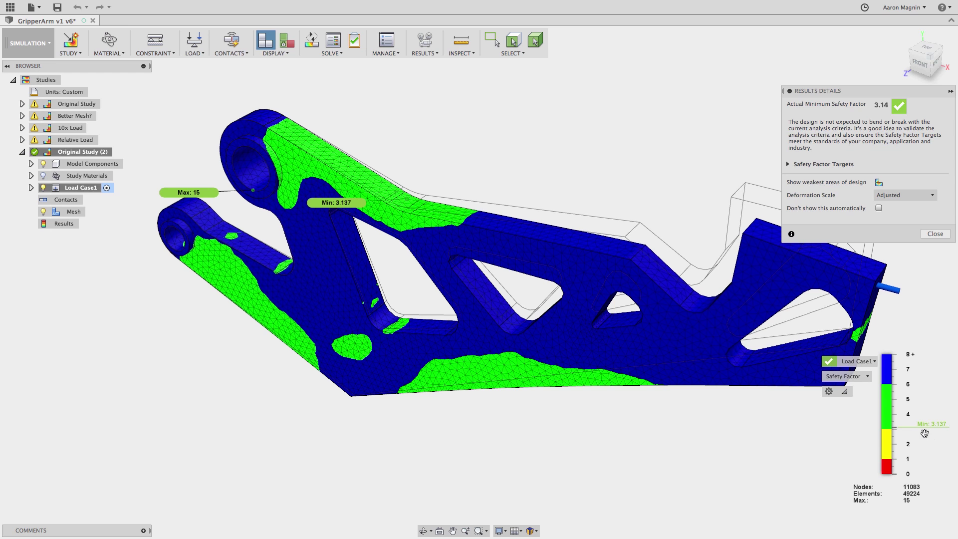
Step: Display the Von Mises stress result of the static stress study and animate the arm's deformation
{"action": "left_click", "coordinate": [863, 378]}
{"action": "left_click", "coordinate": [854, 404]}
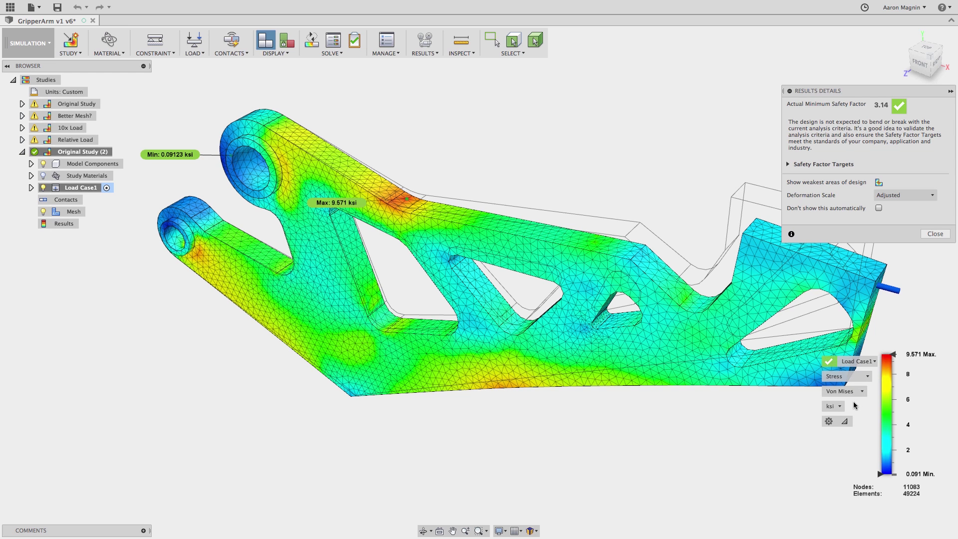
{"action": "left_click", "coordinate": [930, 234]}
{"action": "left_click", "coordinate": [425, 40]}
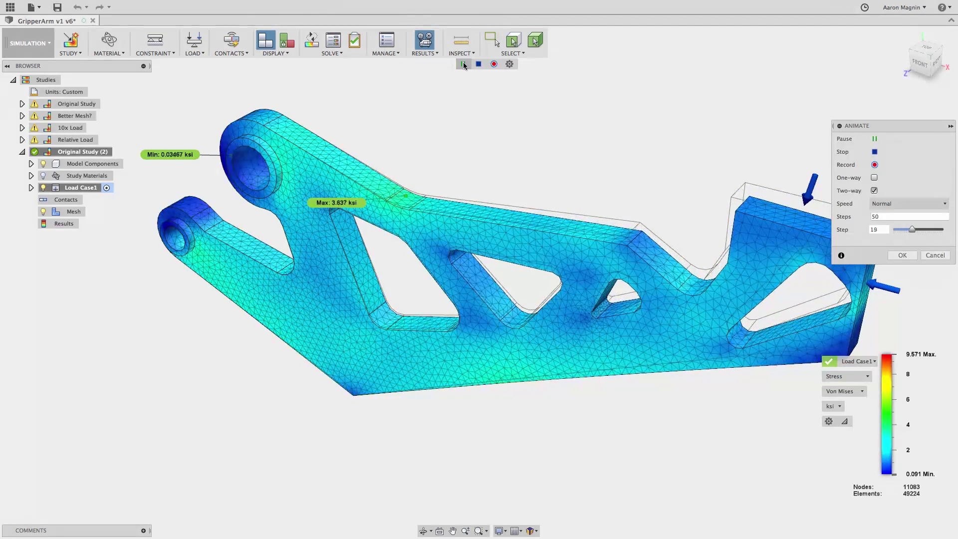